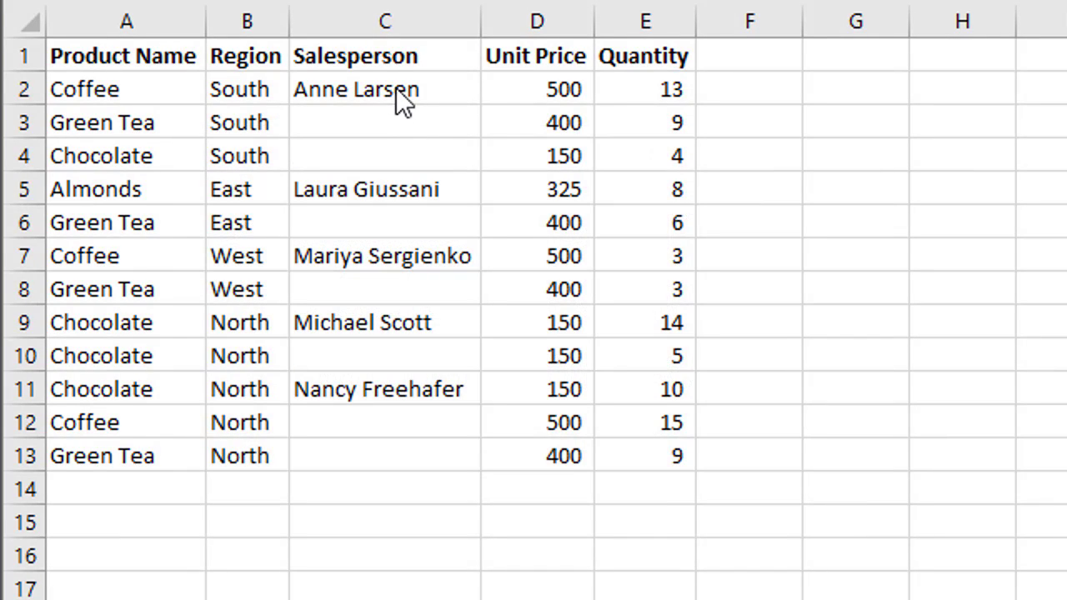
Select the Salesperson cells C2:C13, and from C2 alone try extending the selection down the column to its last entry
click(397, 89)
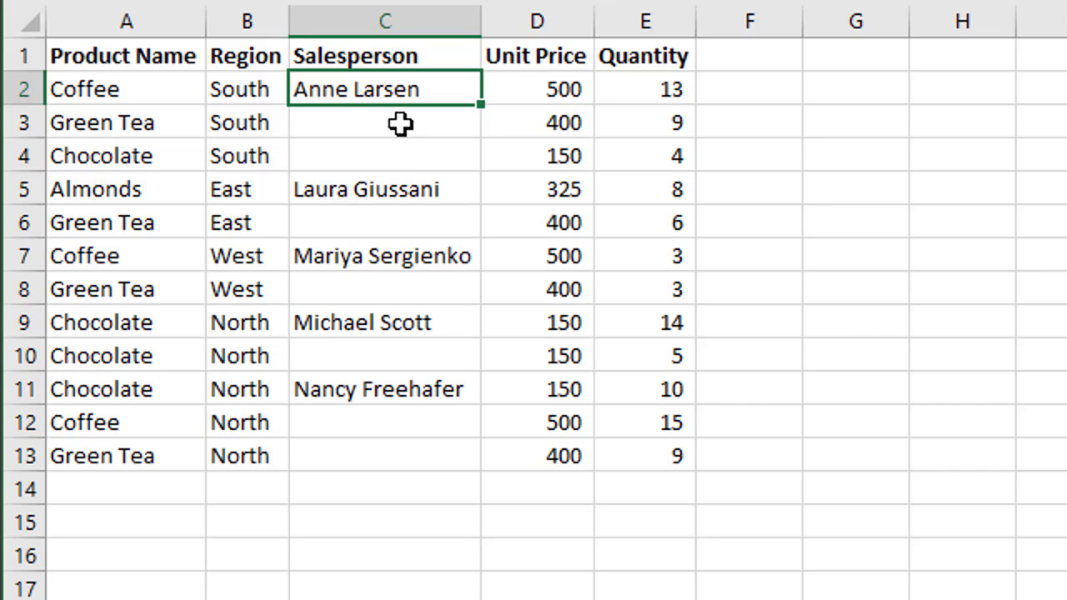
drag(392, 88, 370, 454)
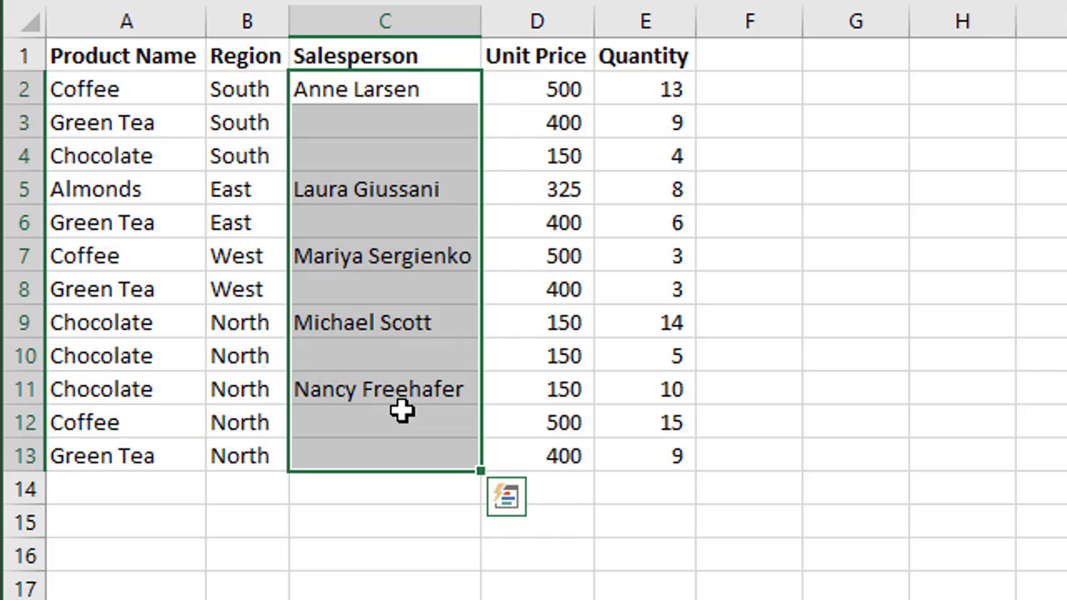
click(383, 89)
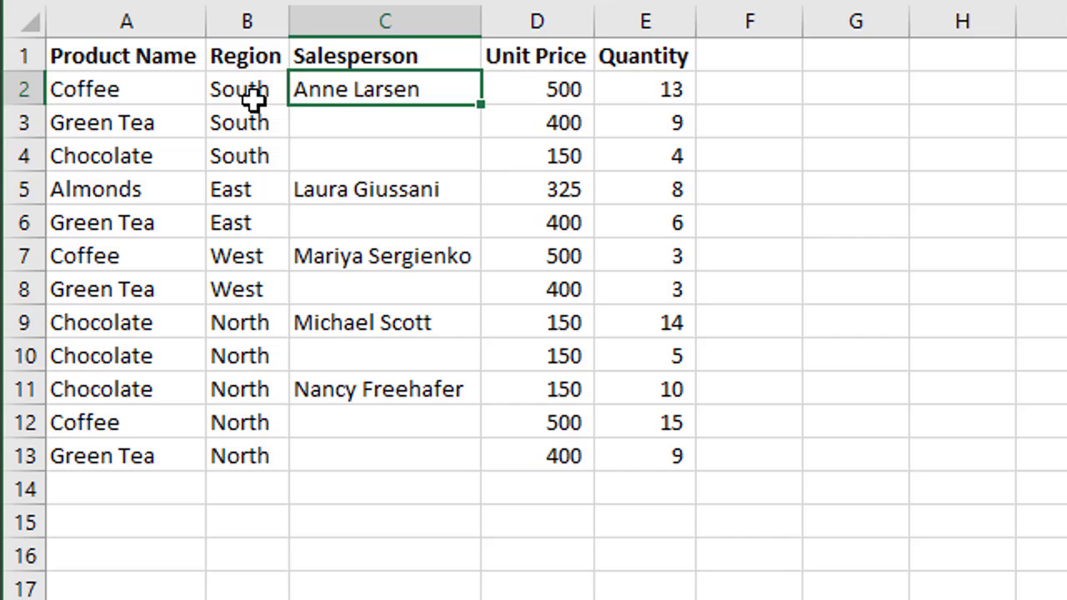
key(ctrl+shift+Down)
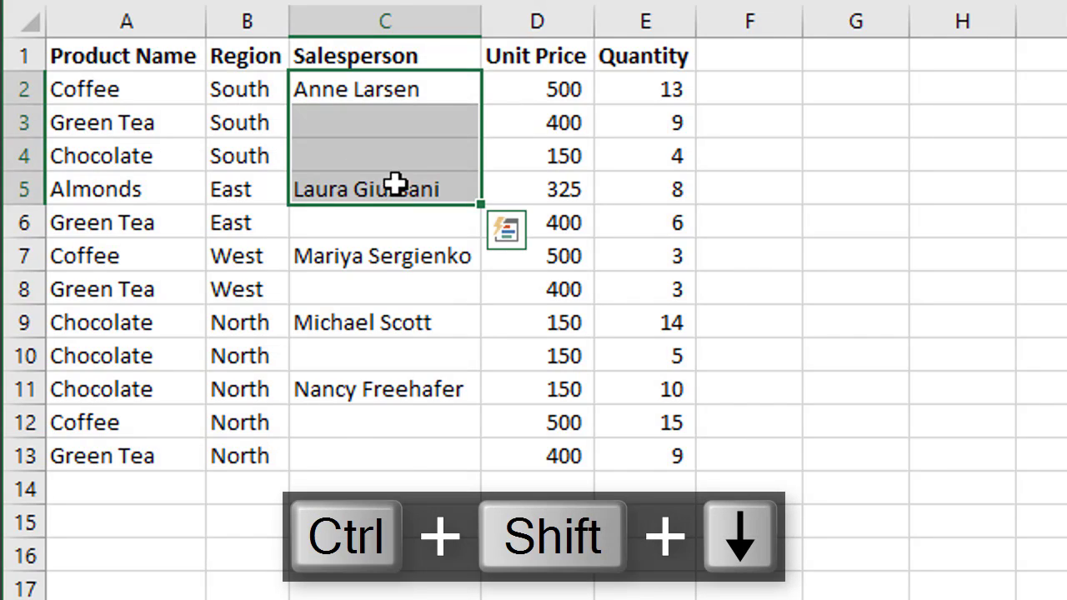
Select from C2 to the sheet's last used cell and narrow the selection to the Salesperson cells C2:C13
click(412, 92)
key(ctrl+shift+End)
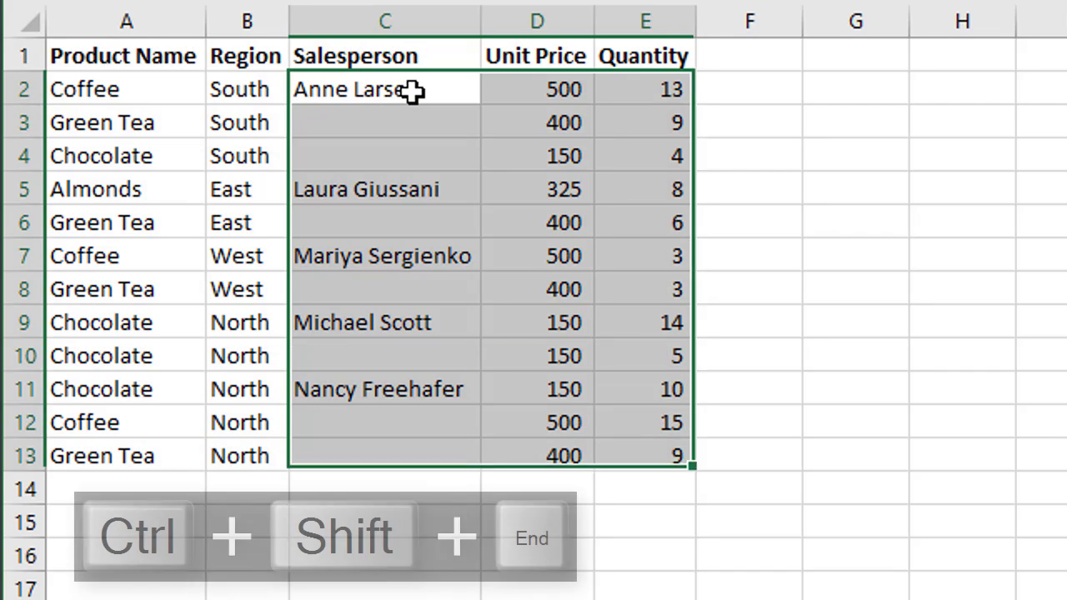
key(shift+Left)
key(shift+Left)
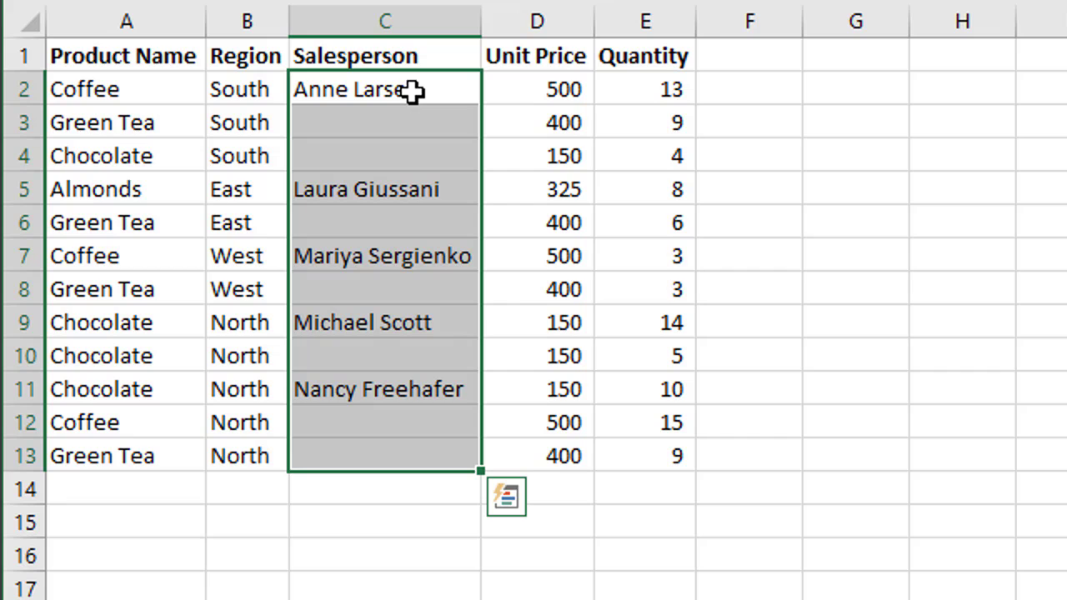
click(415, 92)
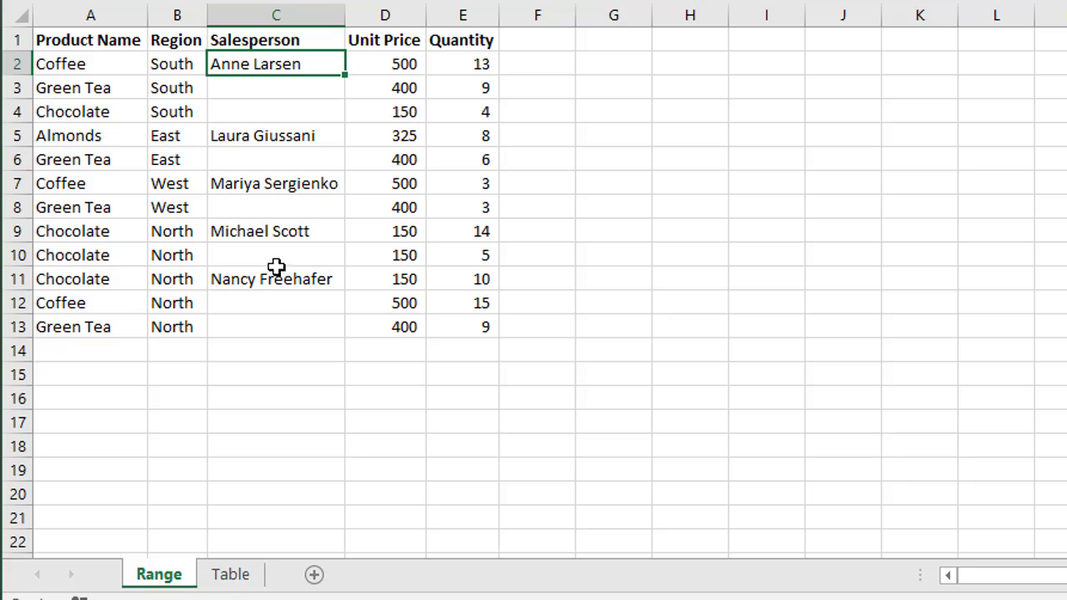
On the Table sheet, select the Salesperson data from cell C5, extending it to the header and to the entire sheet column
click(235, 580)
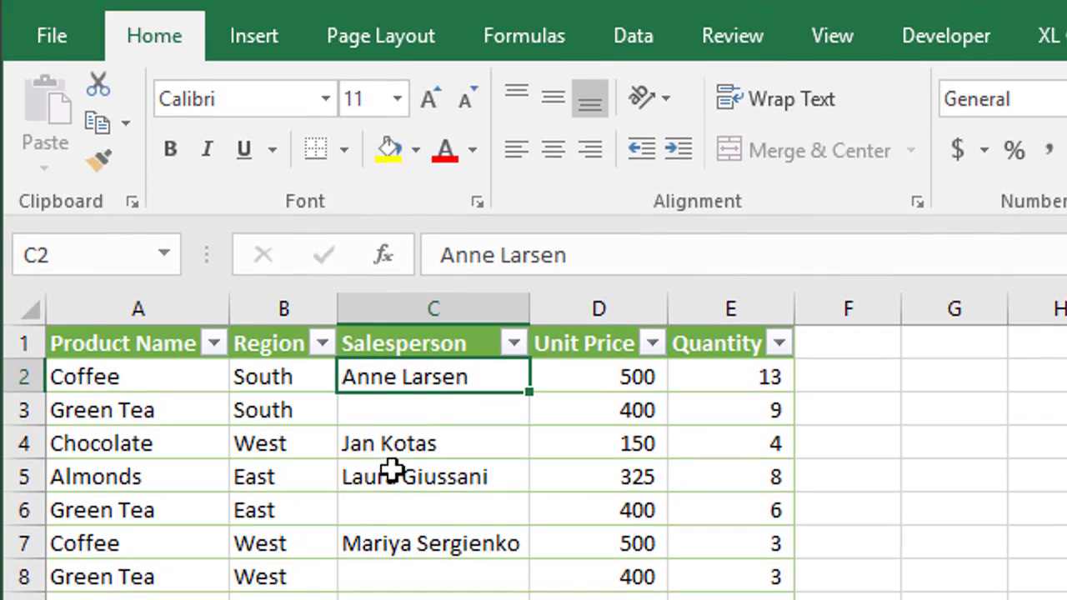
click(261, 38)
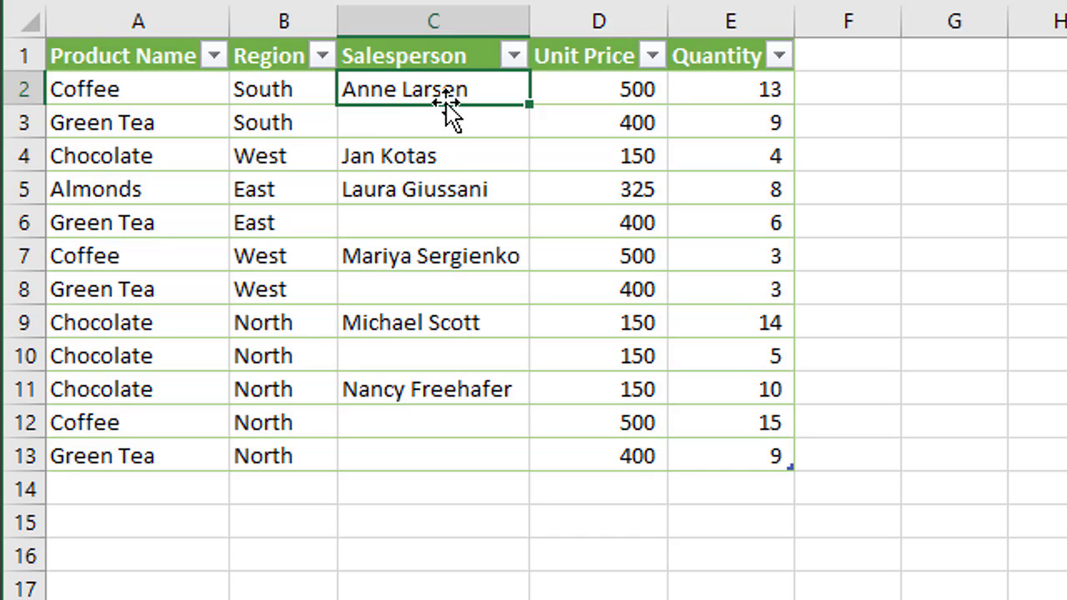
click(431, 191)
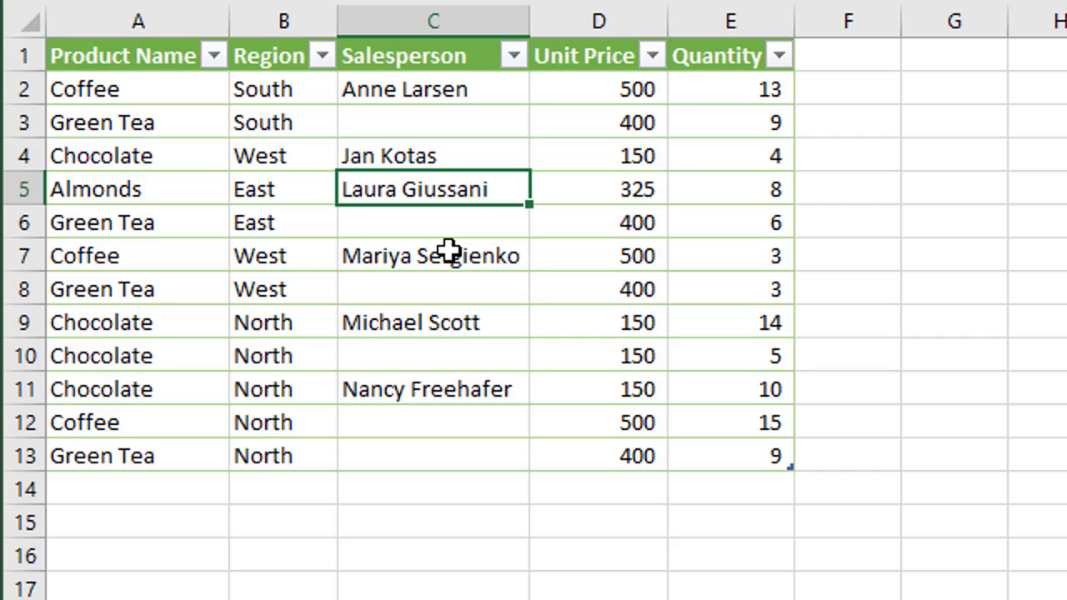
key(ctrl+space)
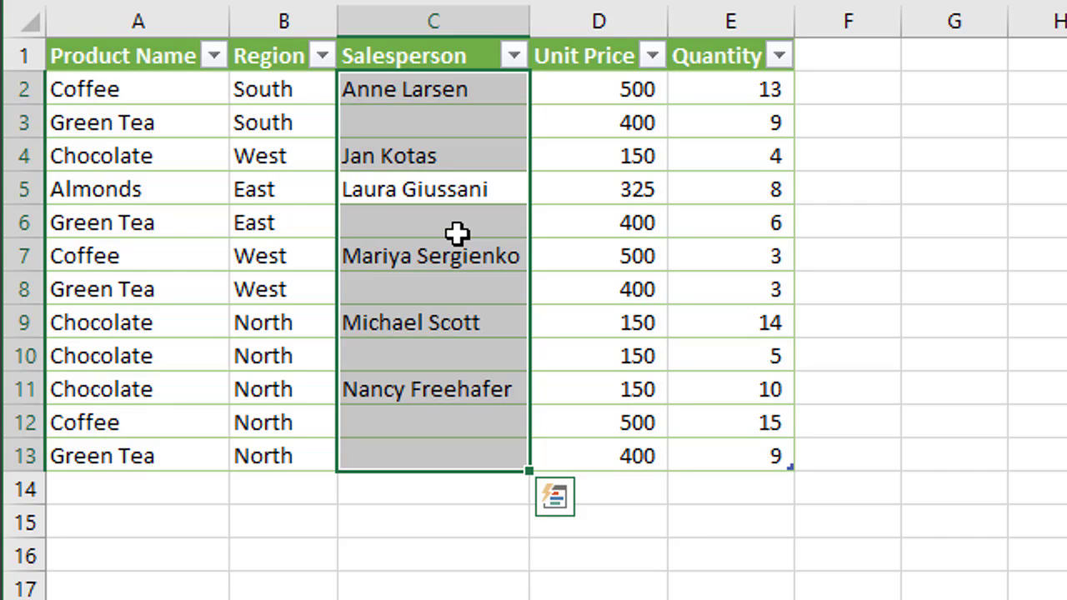
key(ctrl+space)
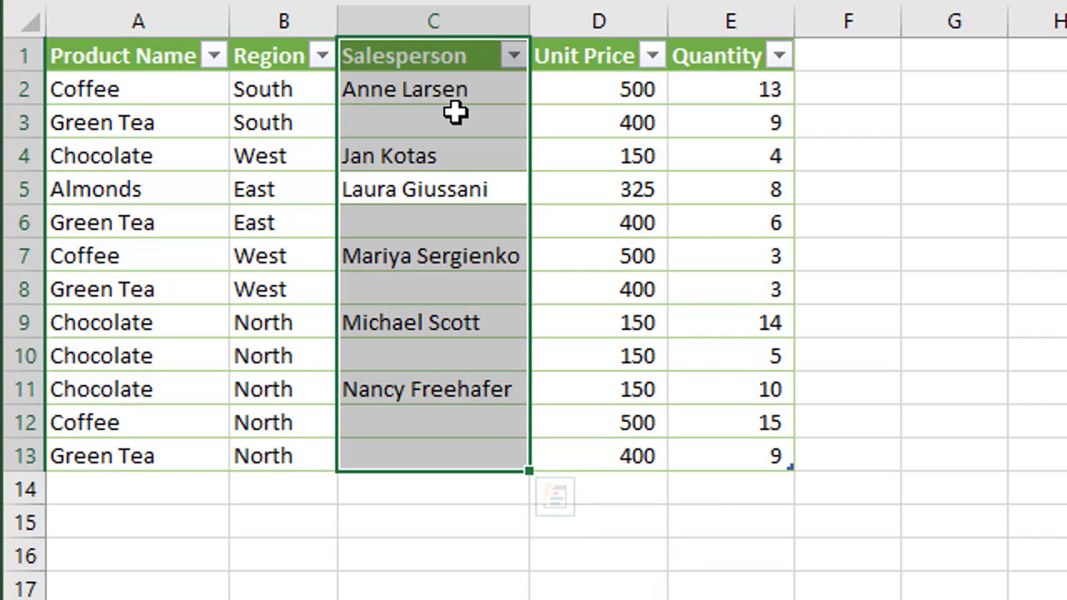
key(ctrl+space)
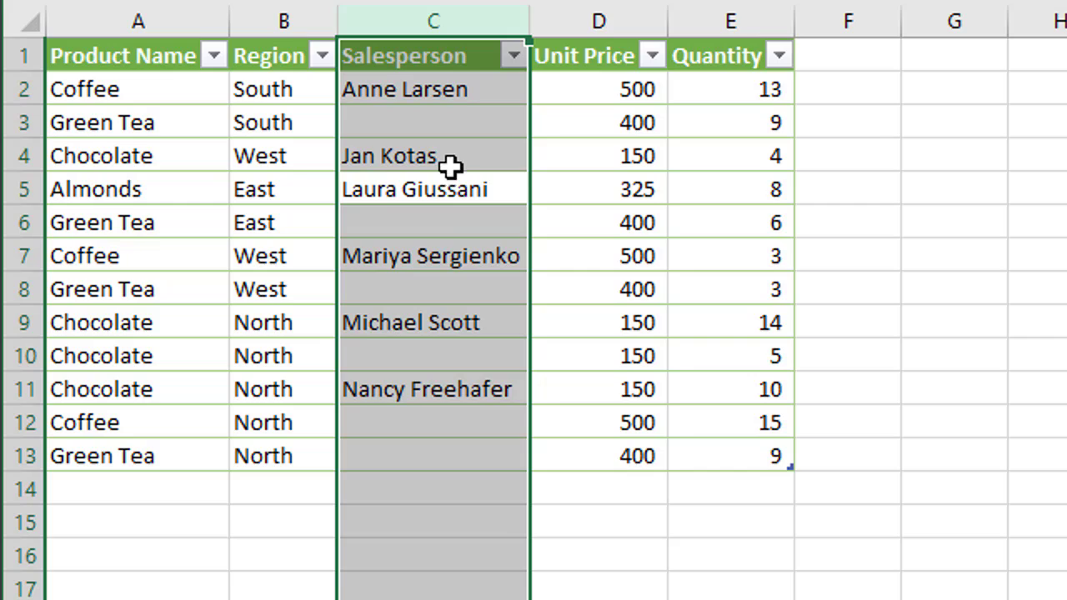
Select all data cells of the table's Region column, starting from cell B8
click(627, 180)
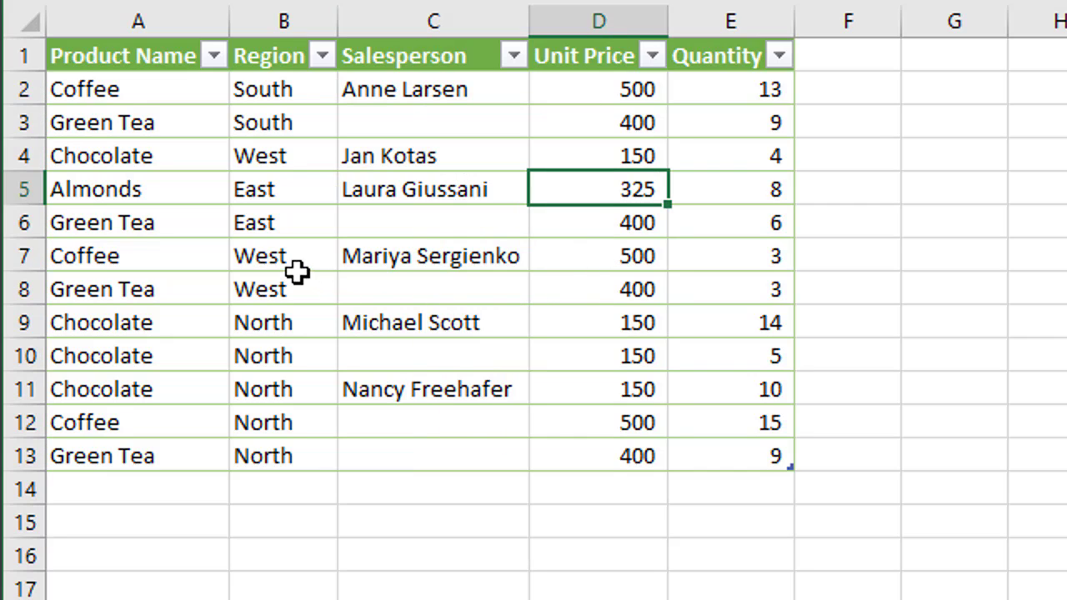
click(366, 296)
click(289, 294)
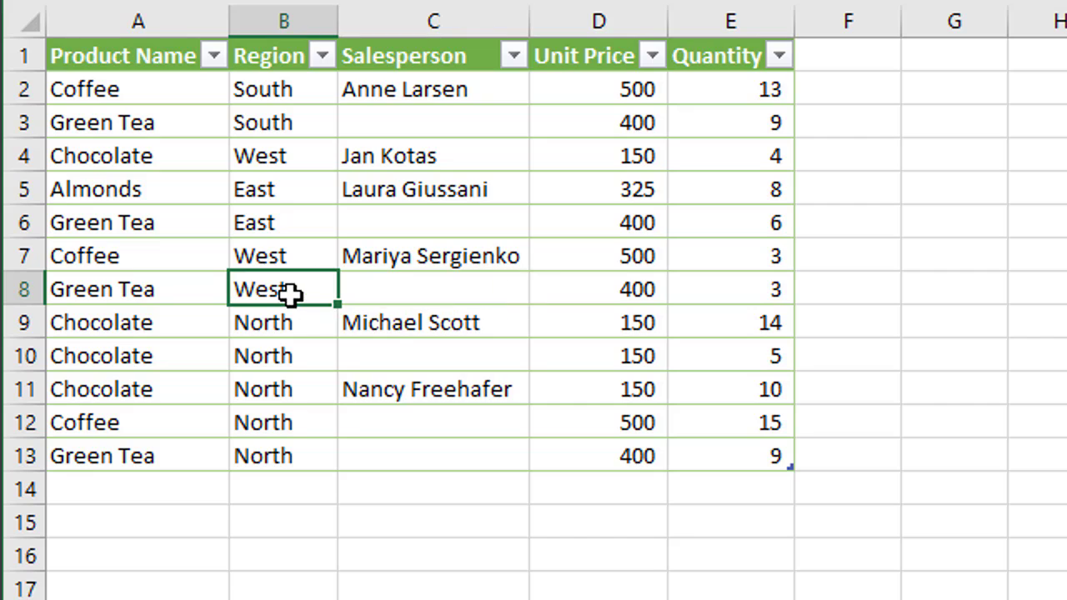
key(ctrl+space)
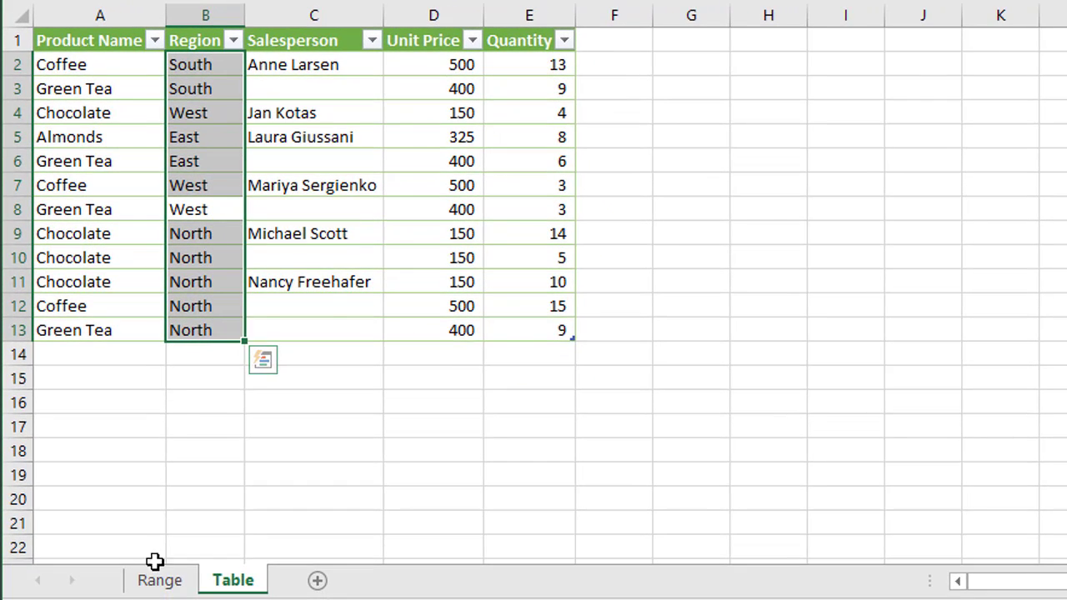
From the Range sheet, open the m_SelectRange module of PERSONAL.XLSB in the Visual Basic editor and examine the Select_Column_With_Blanks code
click(160, 581)
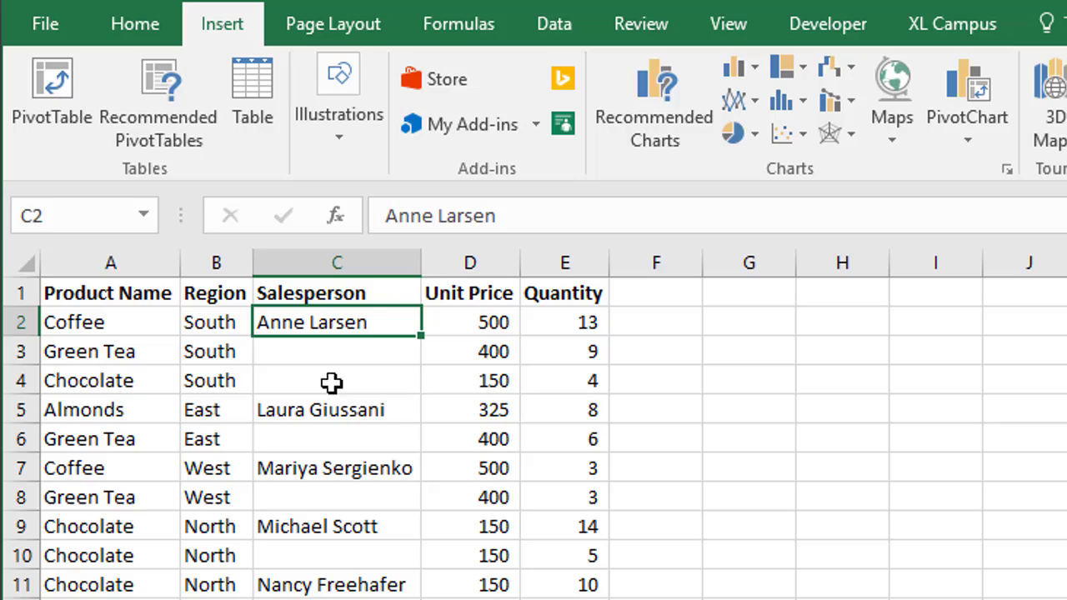
click(821, 18)
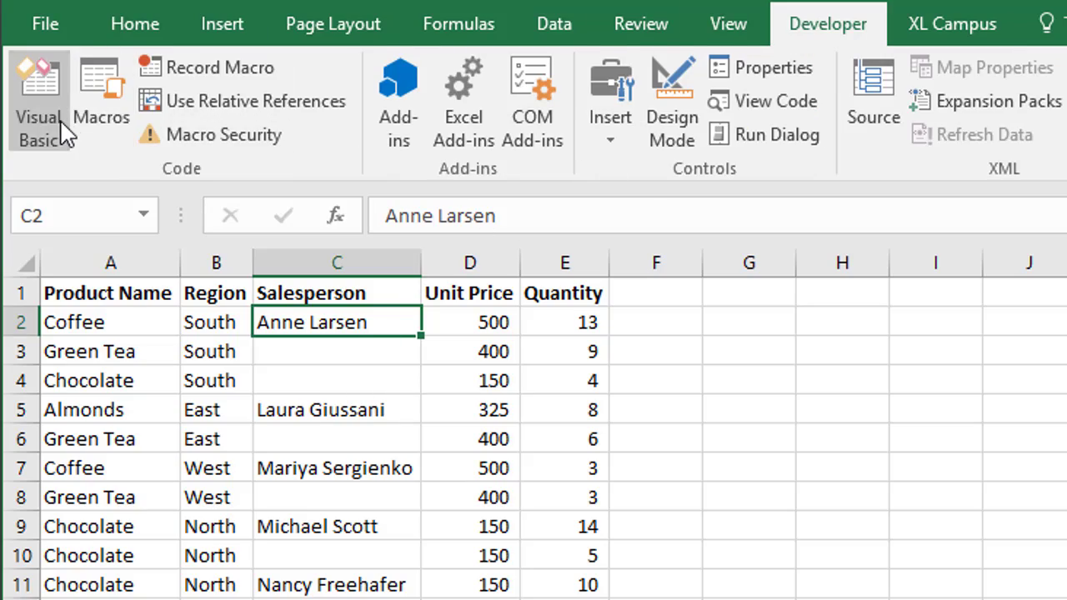
click(33, 126)
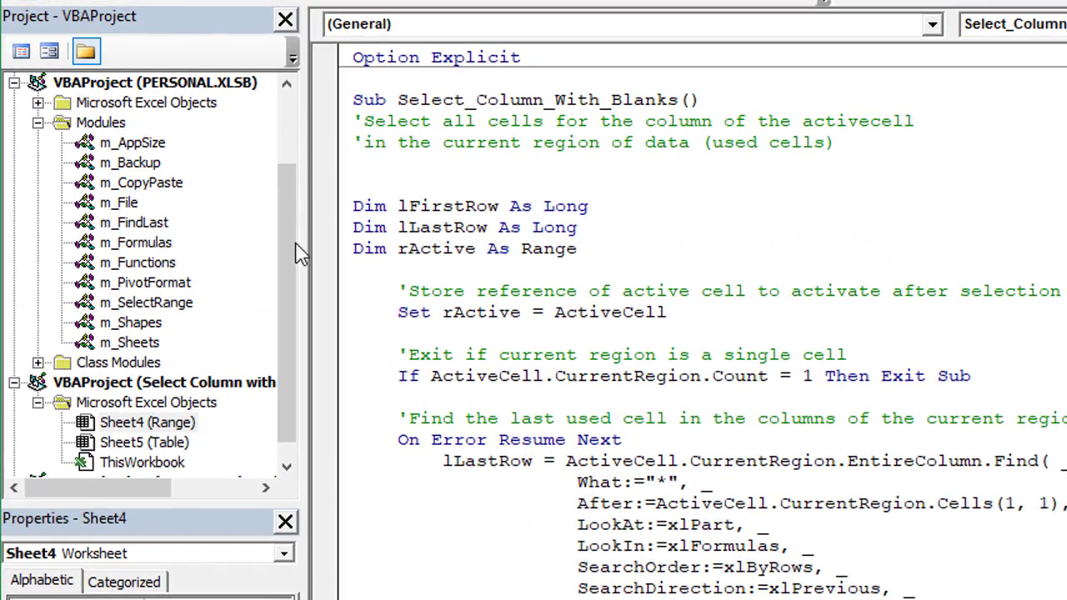
click(140, 306)
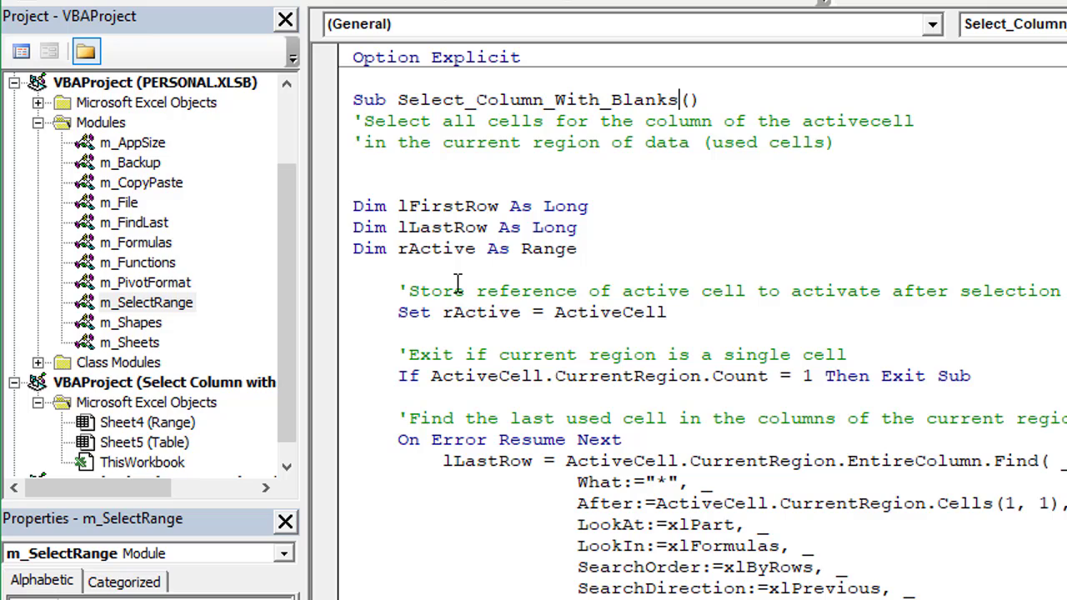
double_click(590, 375)
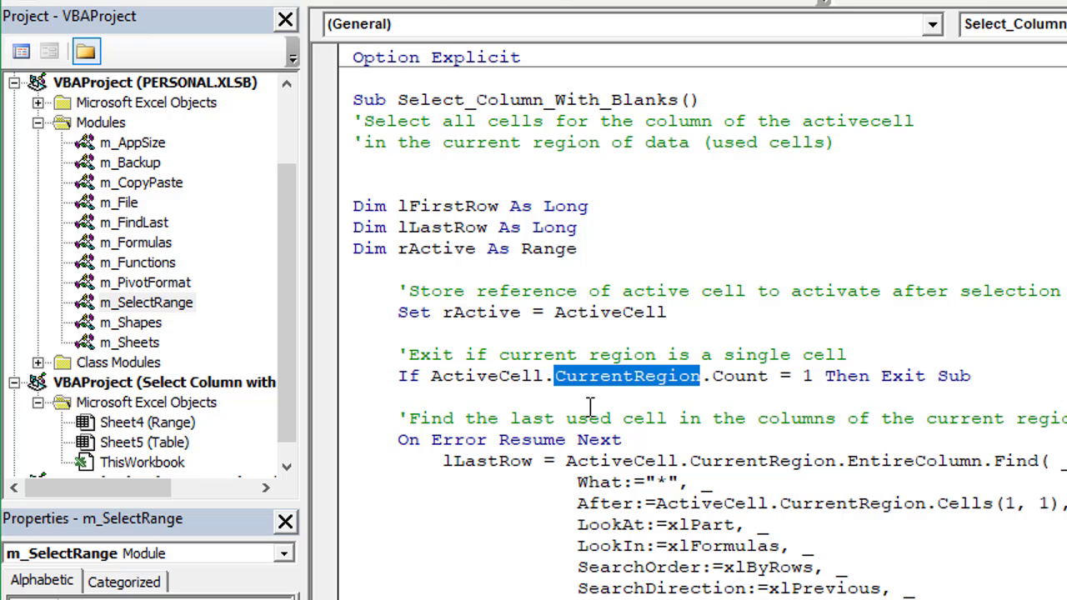
scroll(590, 406, down, 3)
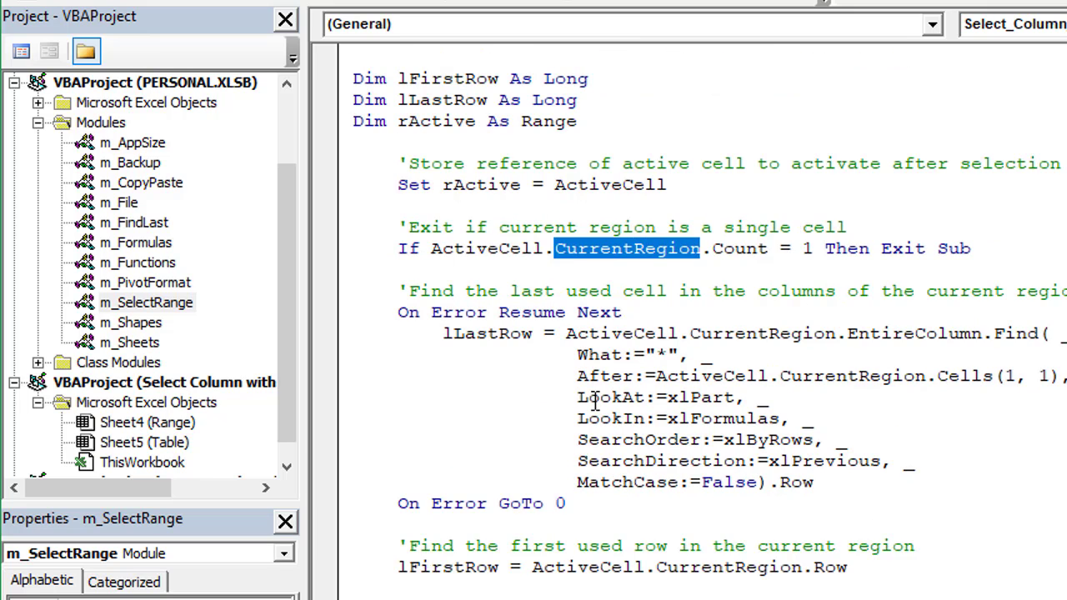
scroll(575, 371, down, 2)
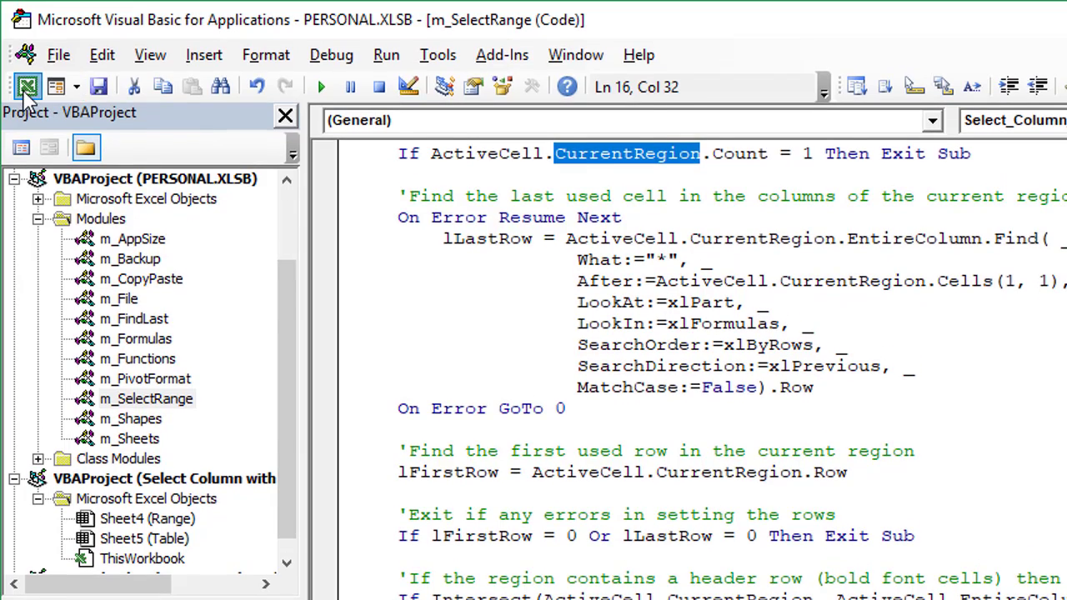
Return to the Excel workbook and choose the Select_Column_With_Blanks macro from the macros stored in PERSONAL.XLSB
click(27, 87)
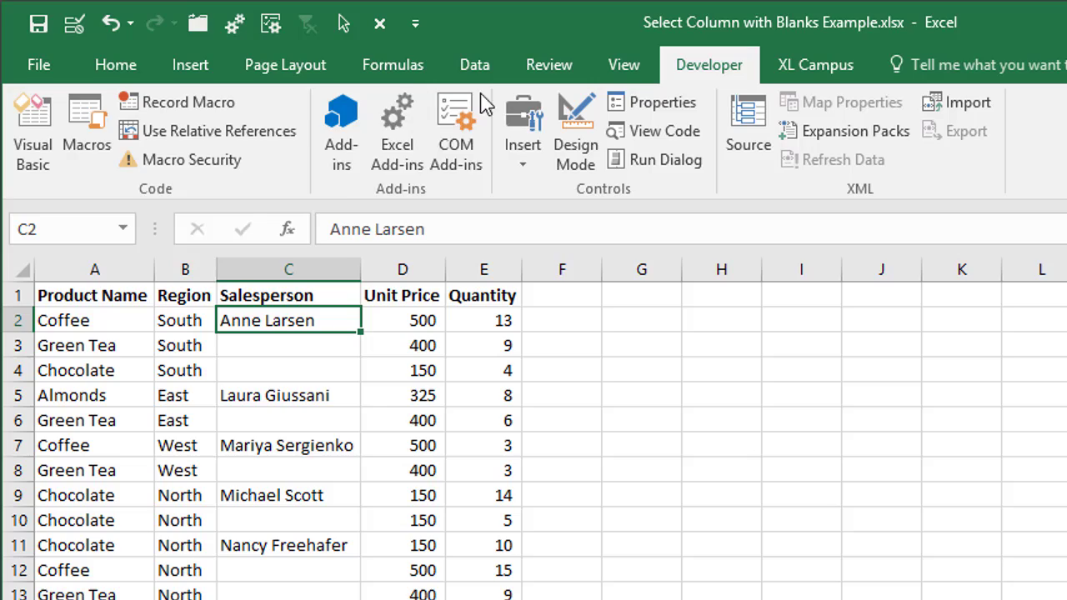
click(89, 141)
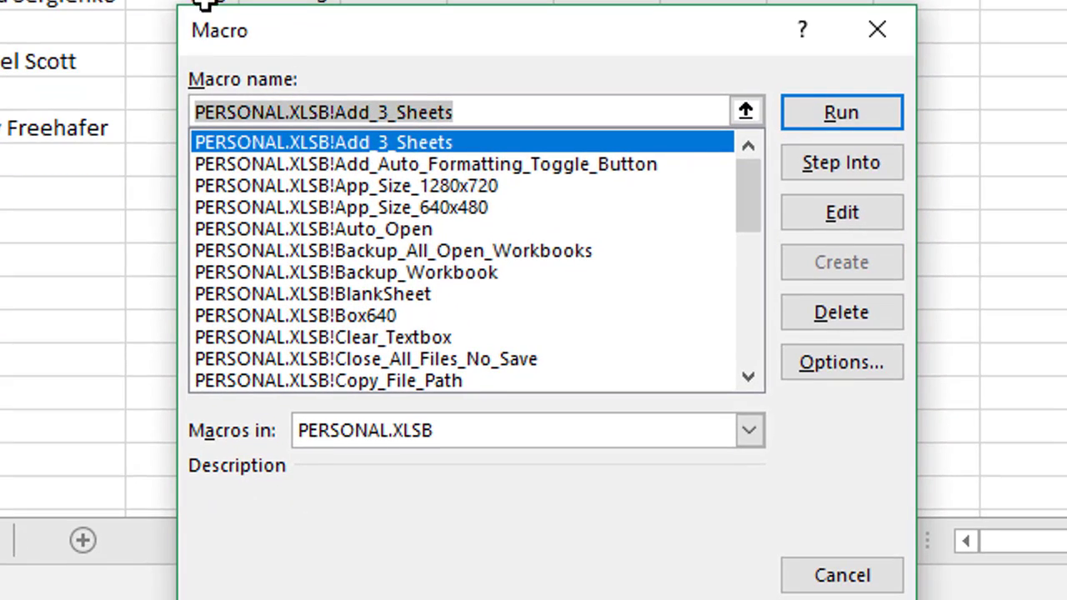
drag(751, 179, 757, 303)
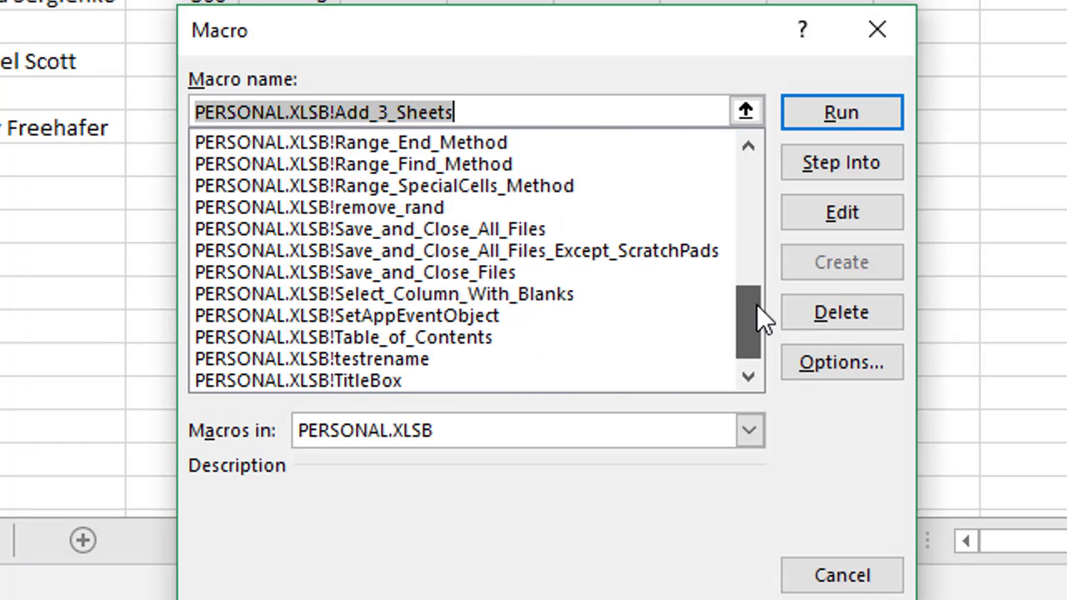
click(434, 294)
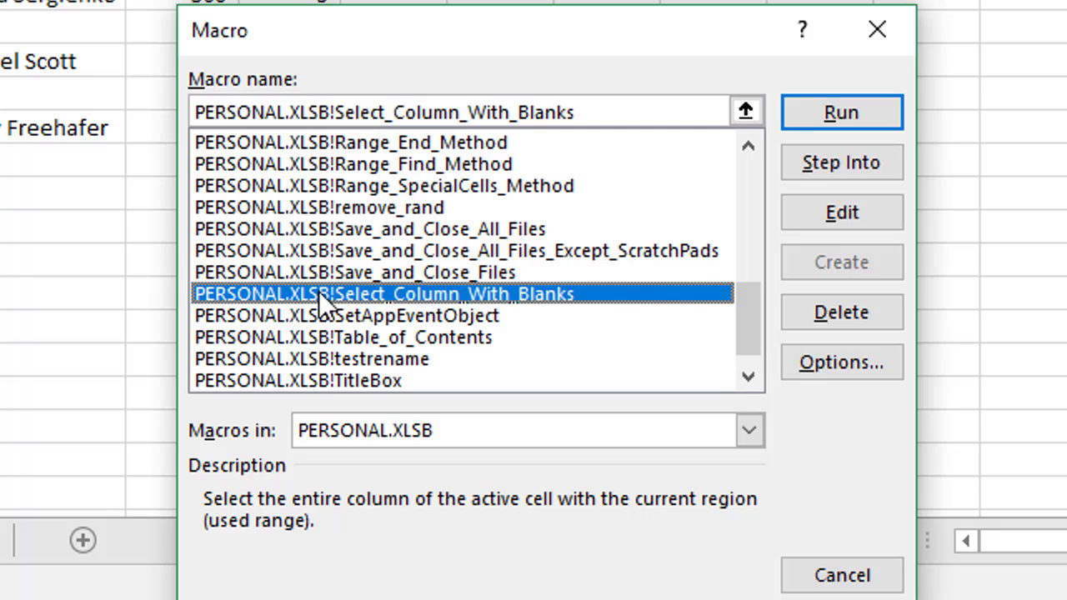
click(349, 434)
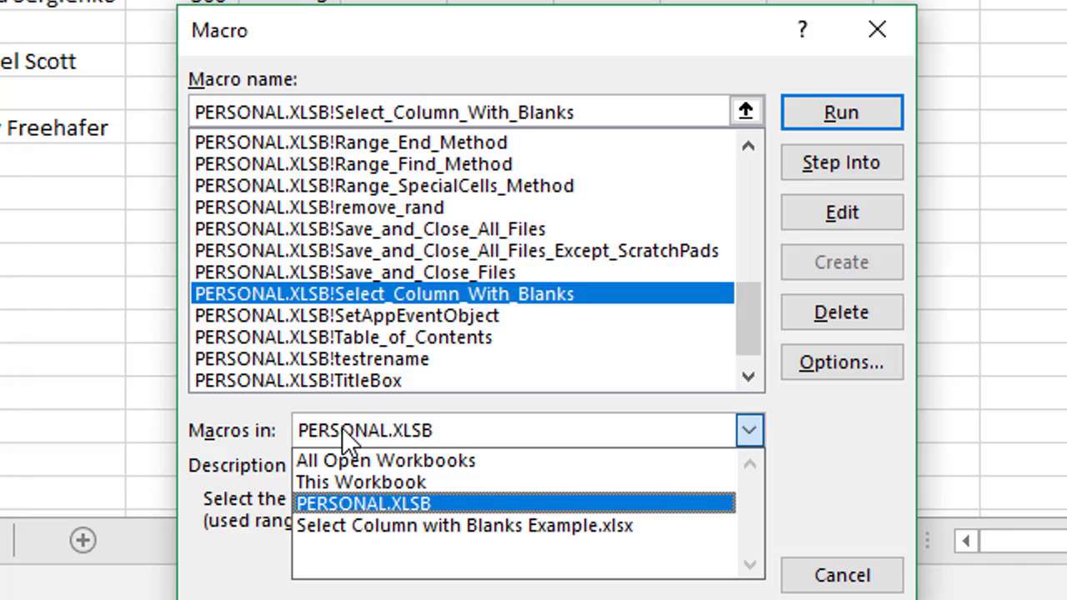
click(353, 503)
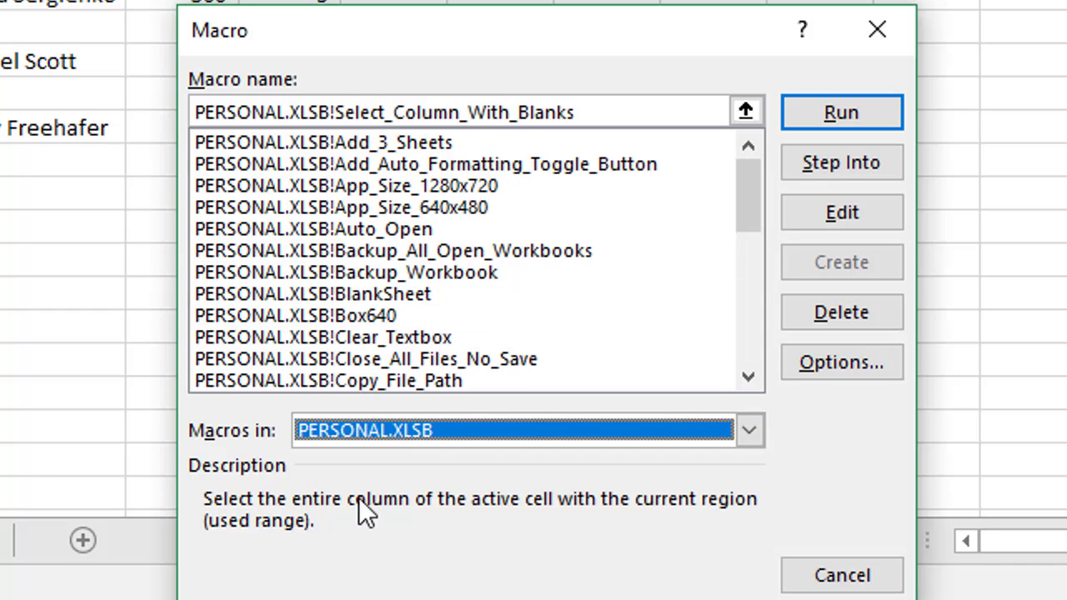
drag(733, 200, 747, 307)
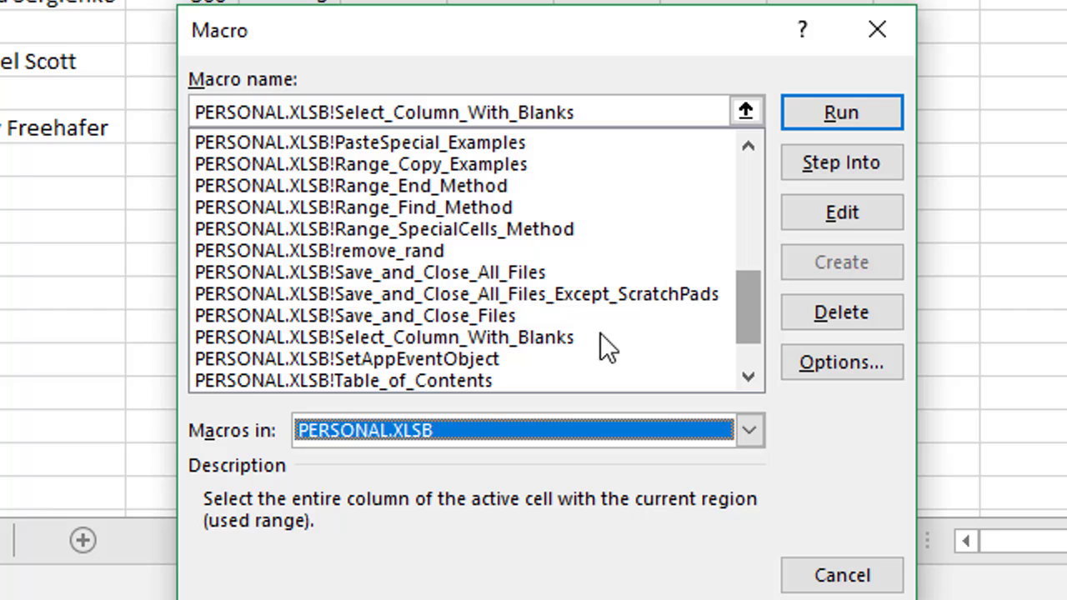
click(373, 340)
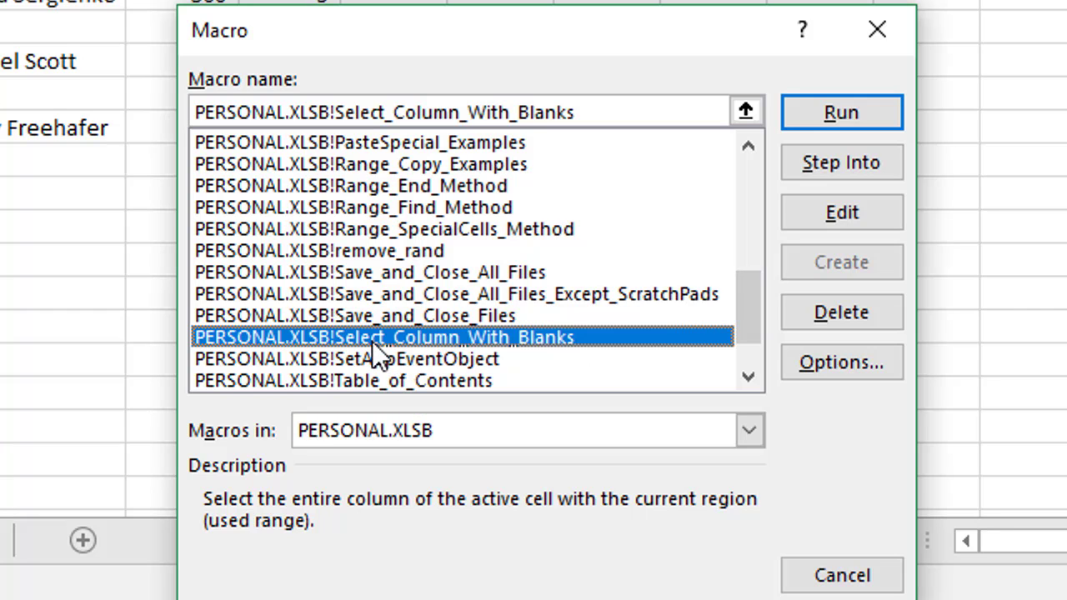
Assign the shortcut Ctrl+Shift+C to the Select_Column_With_Blanks macro and close the macro list
click(838, 362)
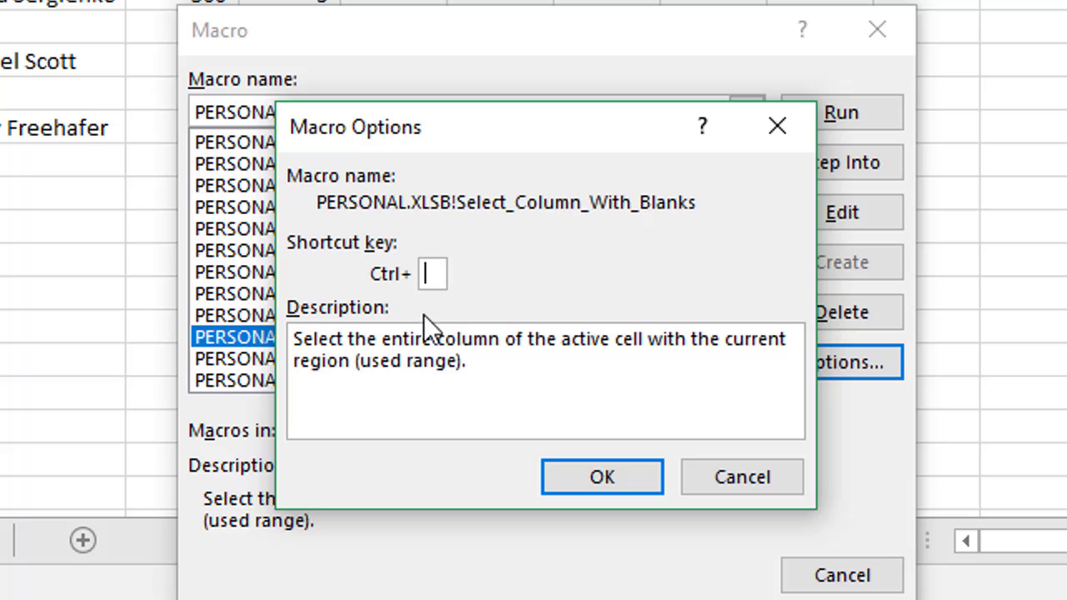
text(C)
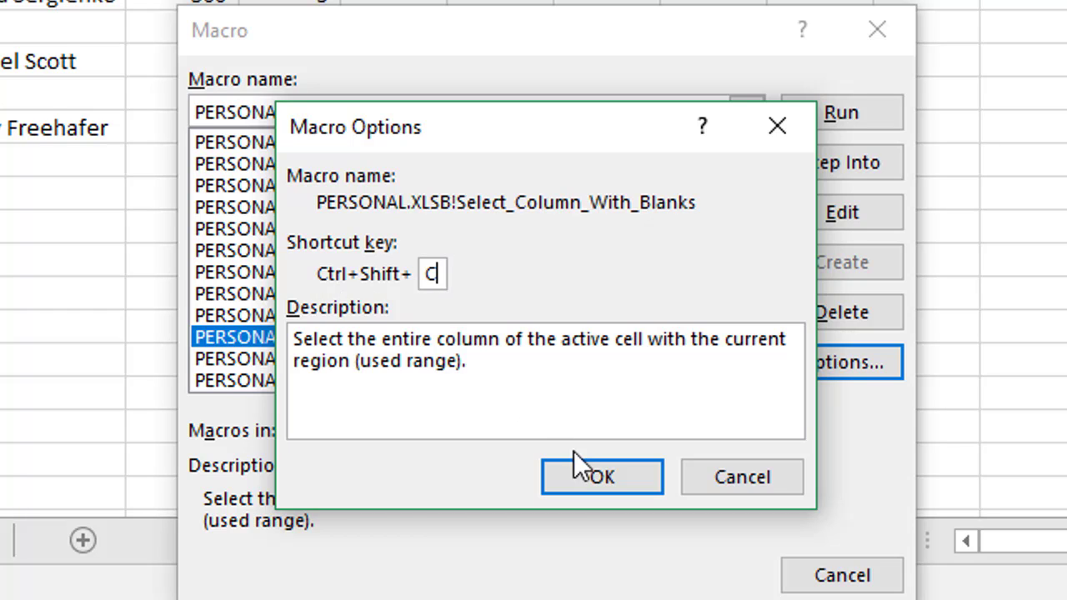
click(594, 479)
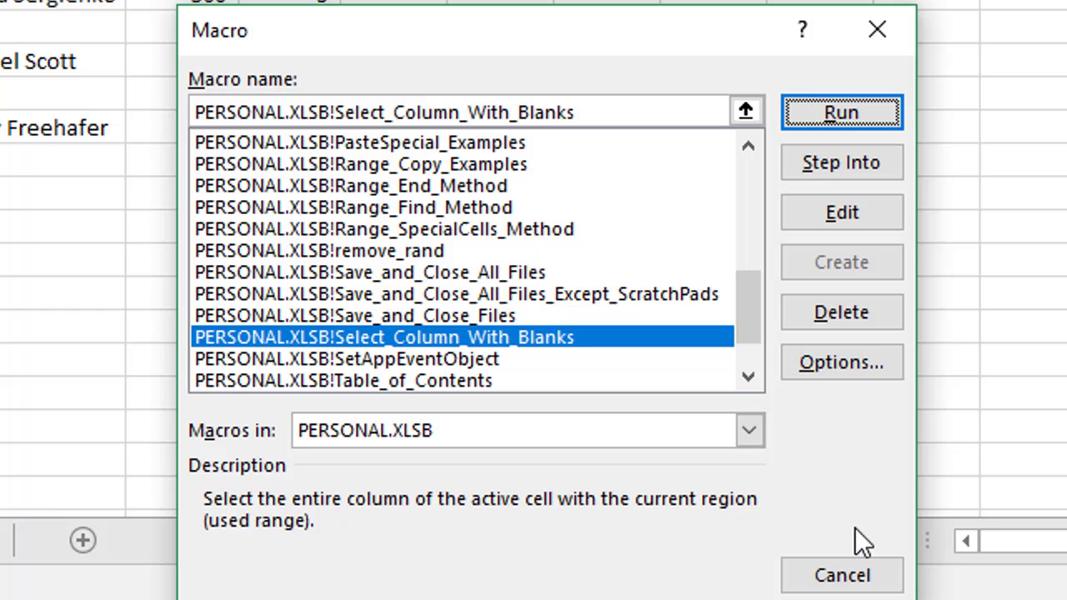
click(855, 580)
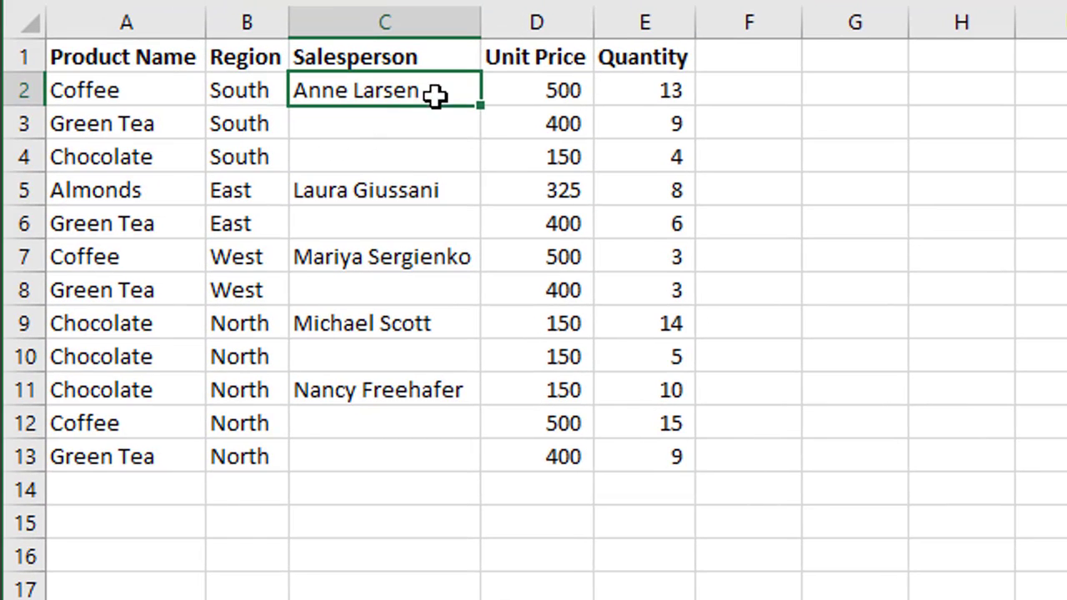
Run the Select_Column_With_Blanks macro on the Salesperson column, first from blank cell C4 and again from blank cell C8
click(382, 164)
key(ctrl+shift+c)
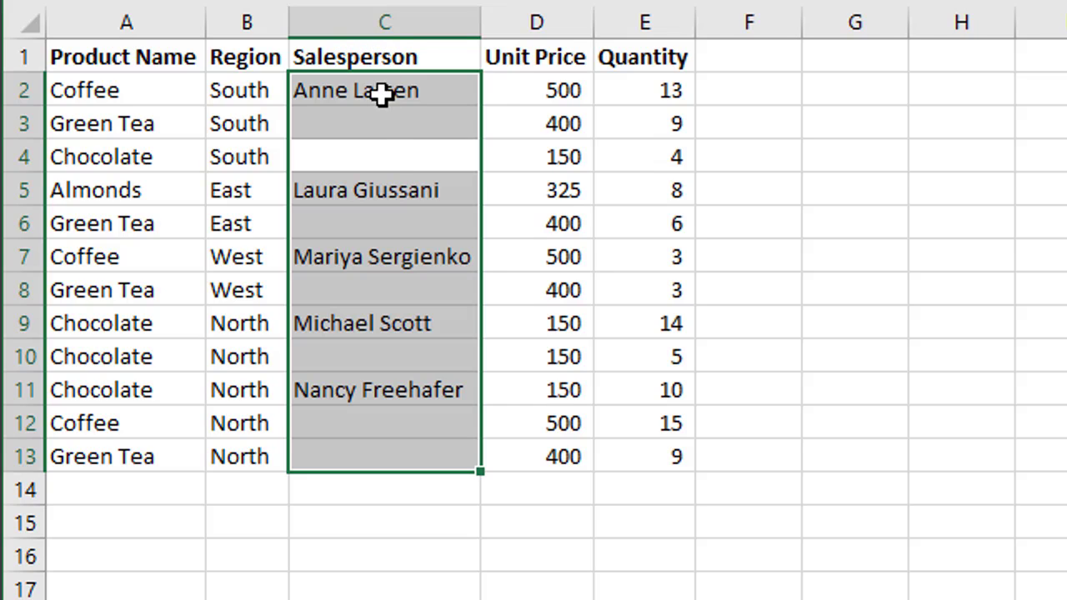
click(435, 287)
key(ctrl+shift+c)
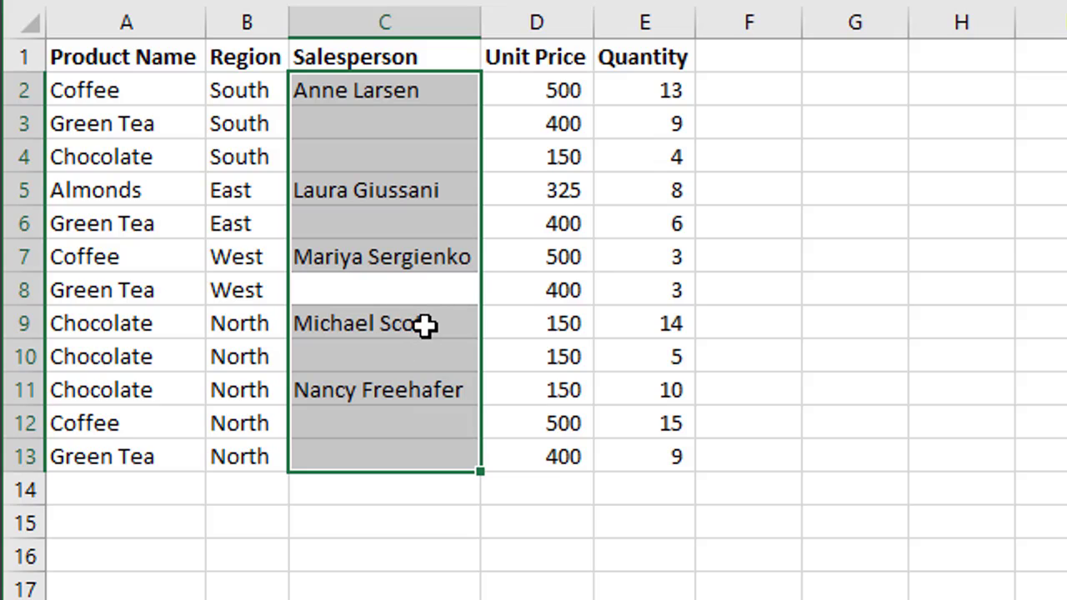
Select the Product Name data from cell A8, followed by the Region data from cell B8, with the Select_Column_With_Blanks macro
click(136, 291)
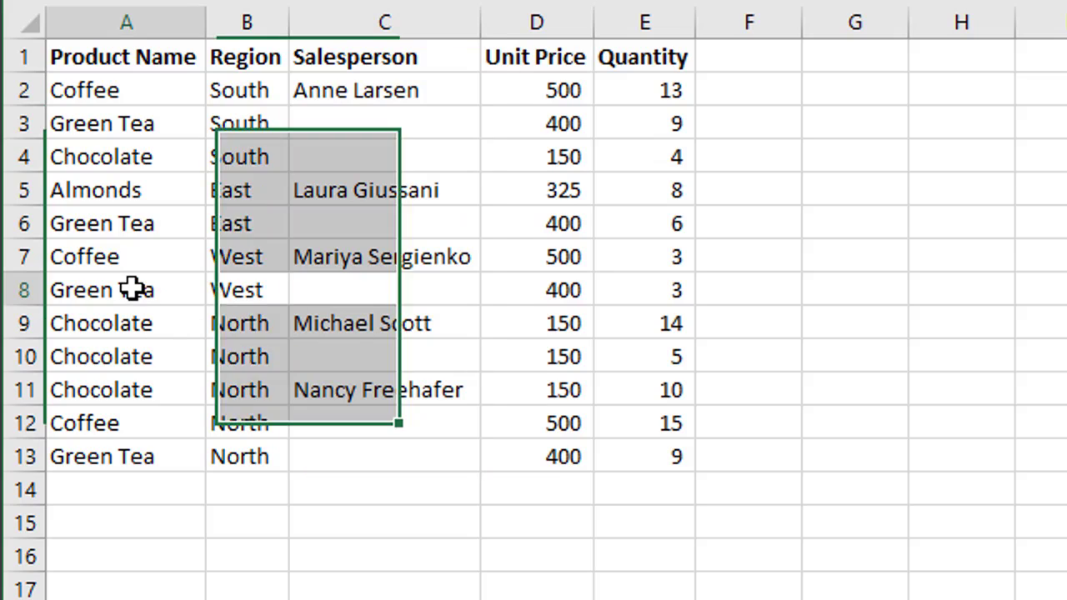
key(ctrl+shift+c)
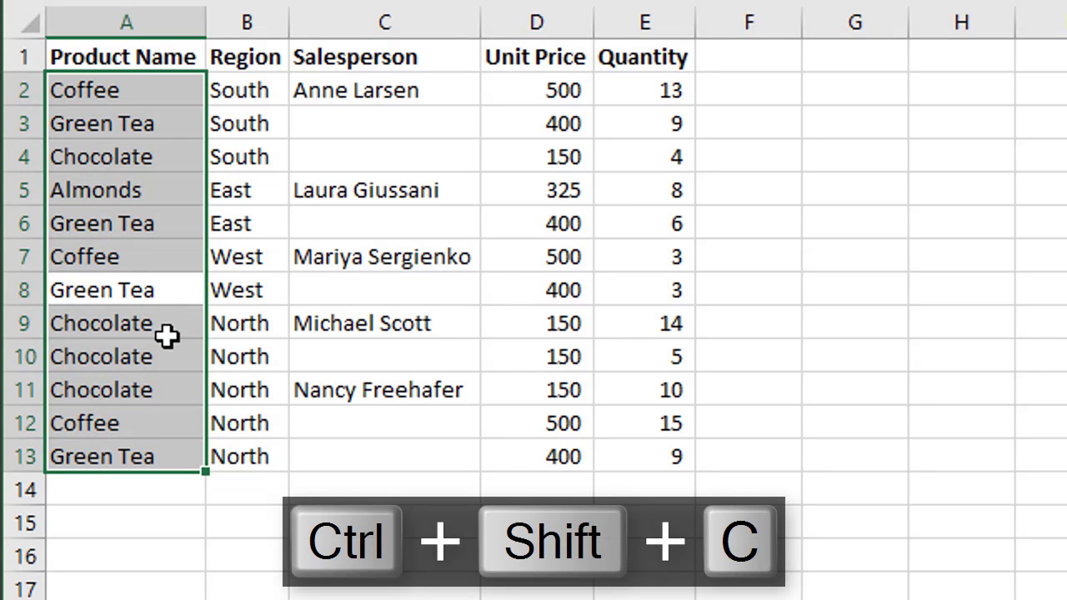
click(237, 279)
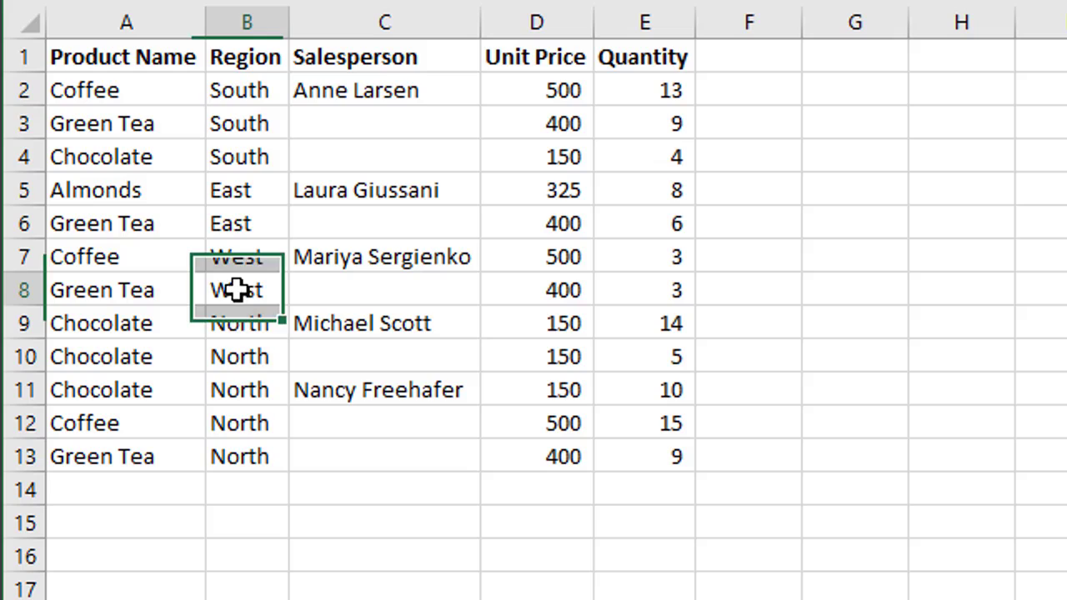
key(ctrl+shift+c)
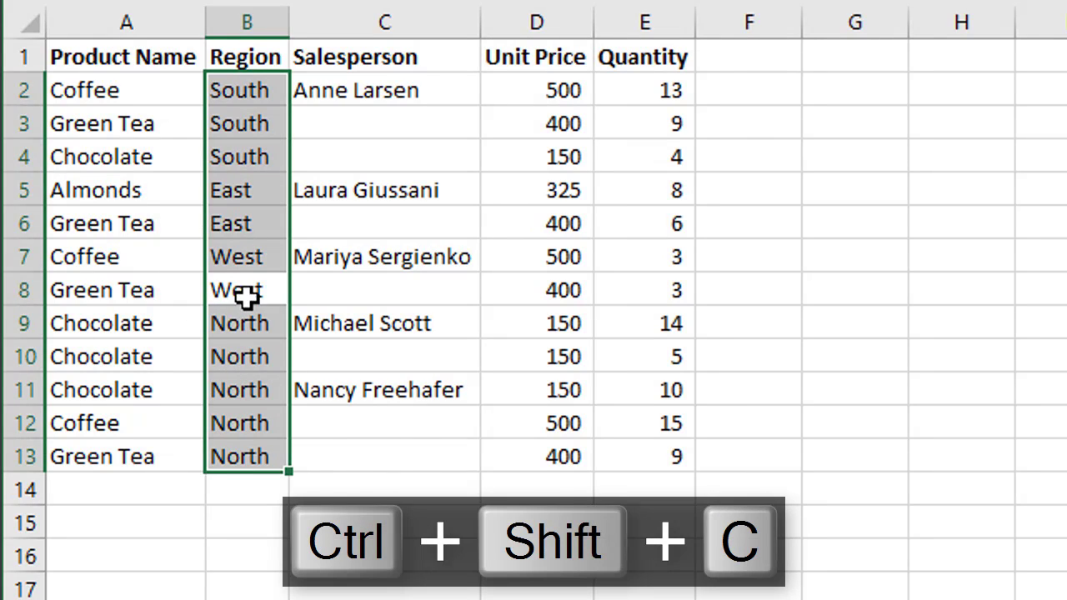